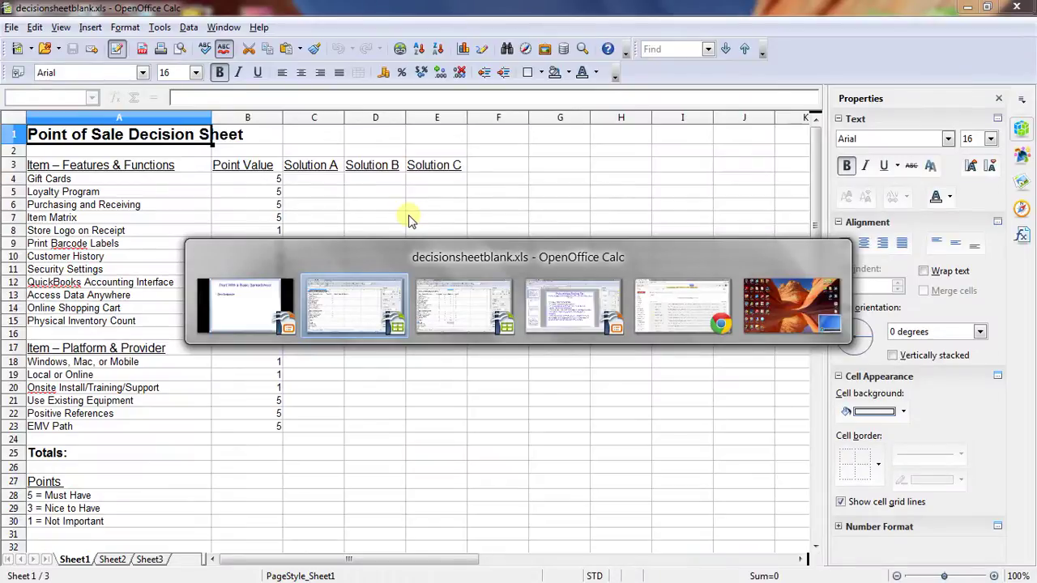
Switch to decisionsheetblank.xls in OpenOffice Calc and go through the Features & Functions items from Gift Cards to Physical Inventory Count.
key(alt+Tab)
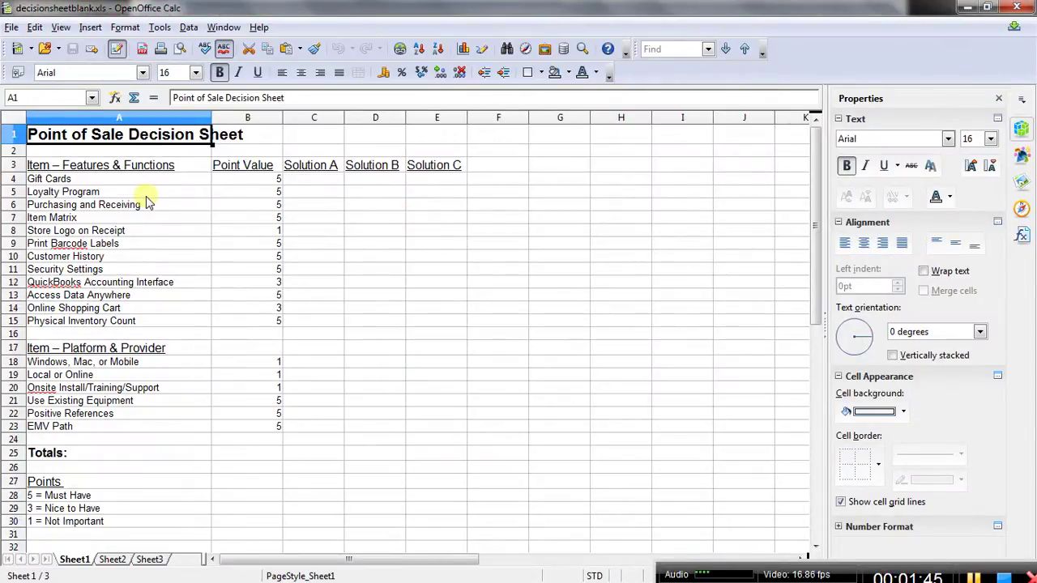
key(Down)
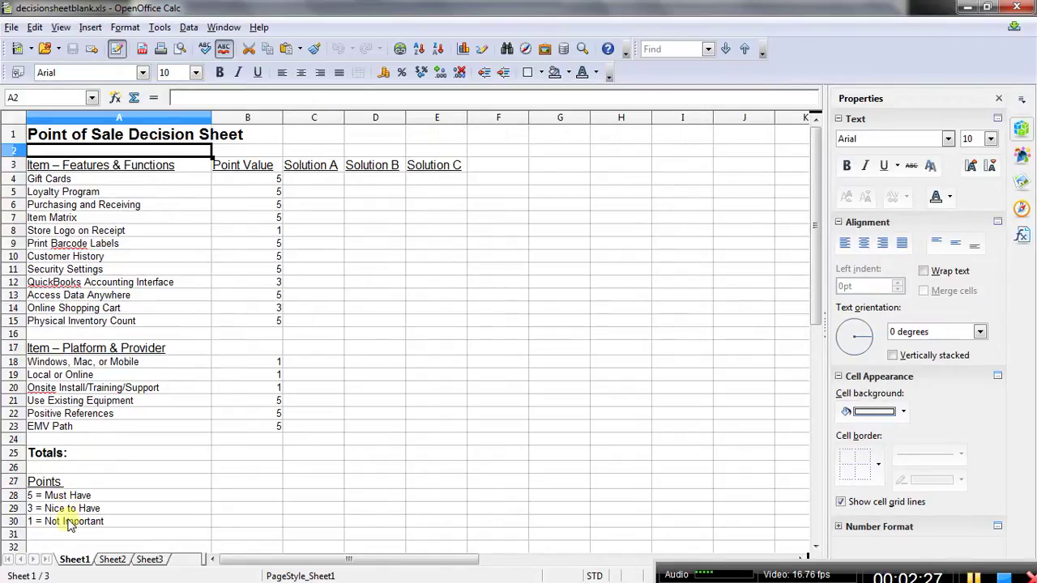
key(Down)
key(Down)
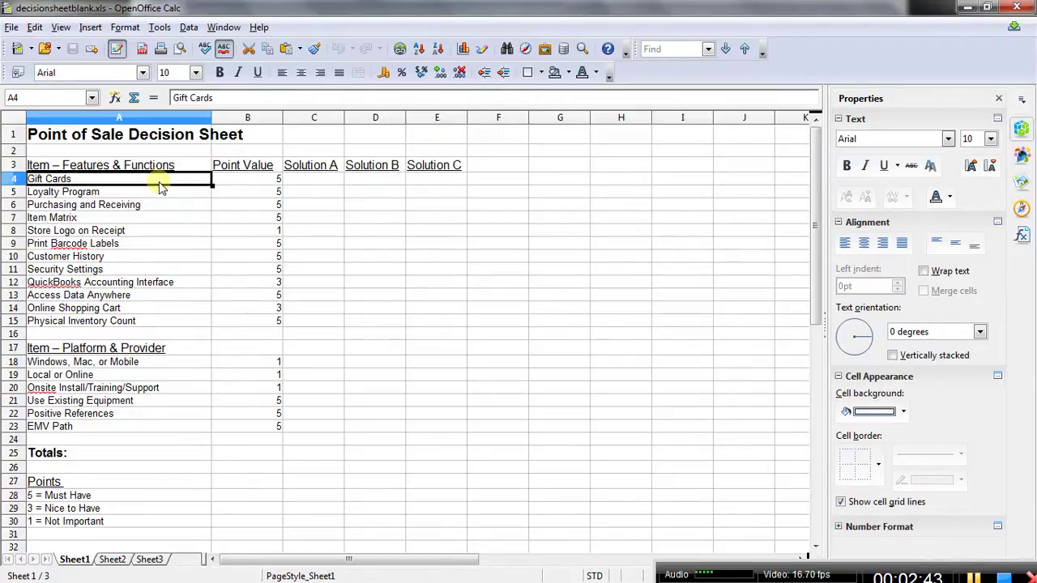
key(Down)
key(Down)
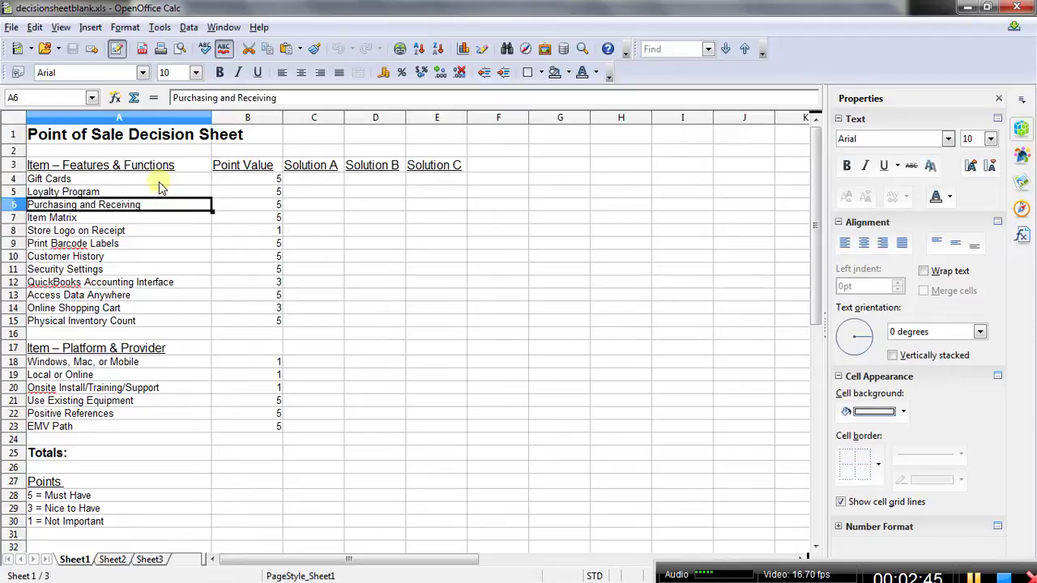
key(Down)
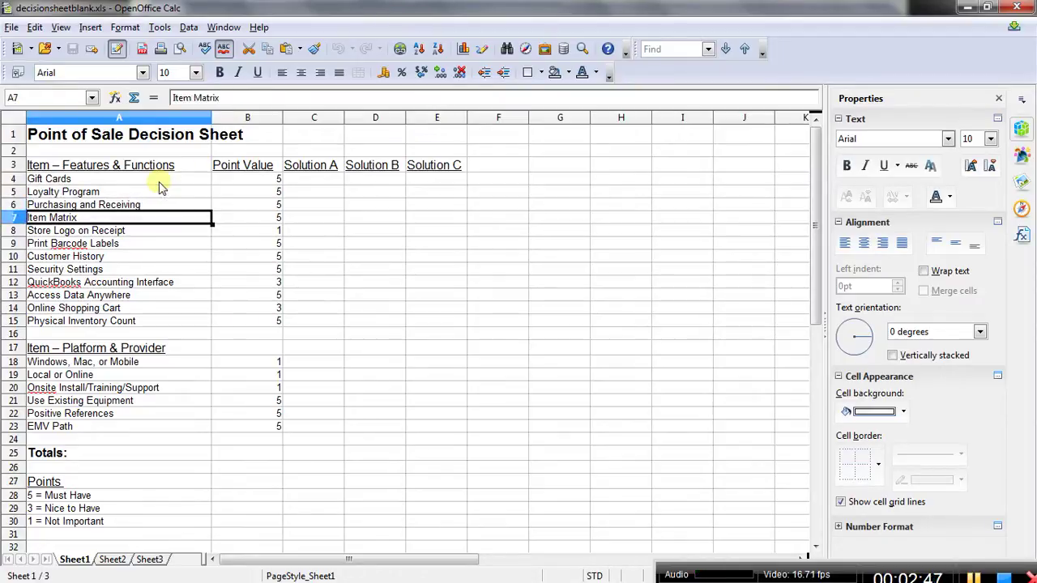
key(Down)
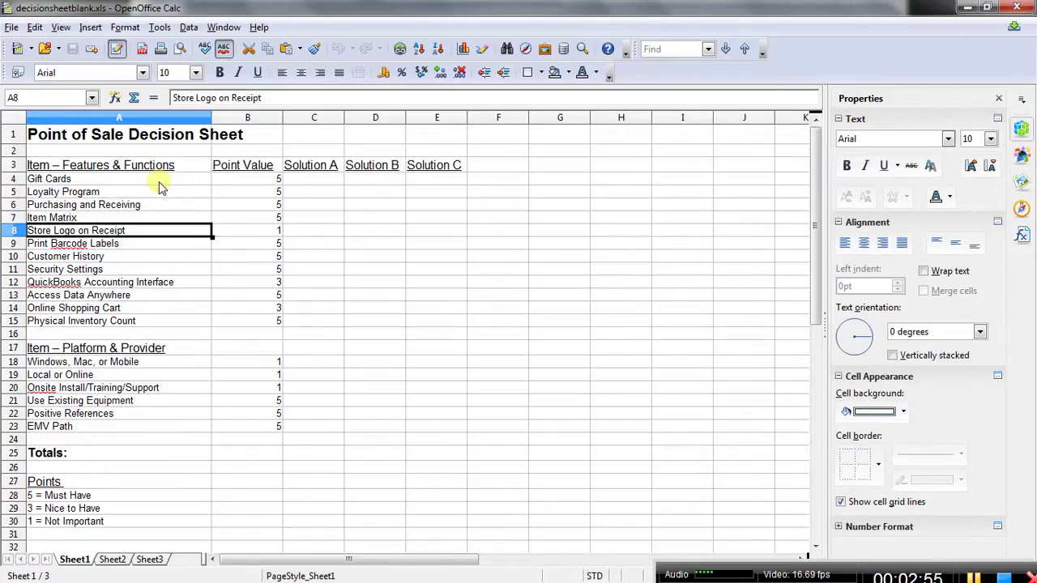
key(Down)
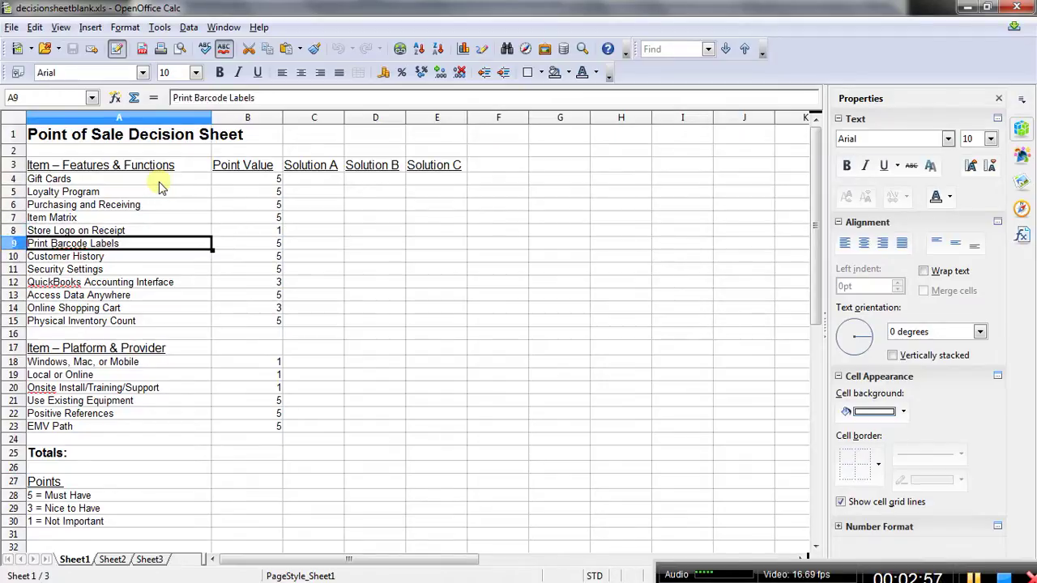
key(Down)
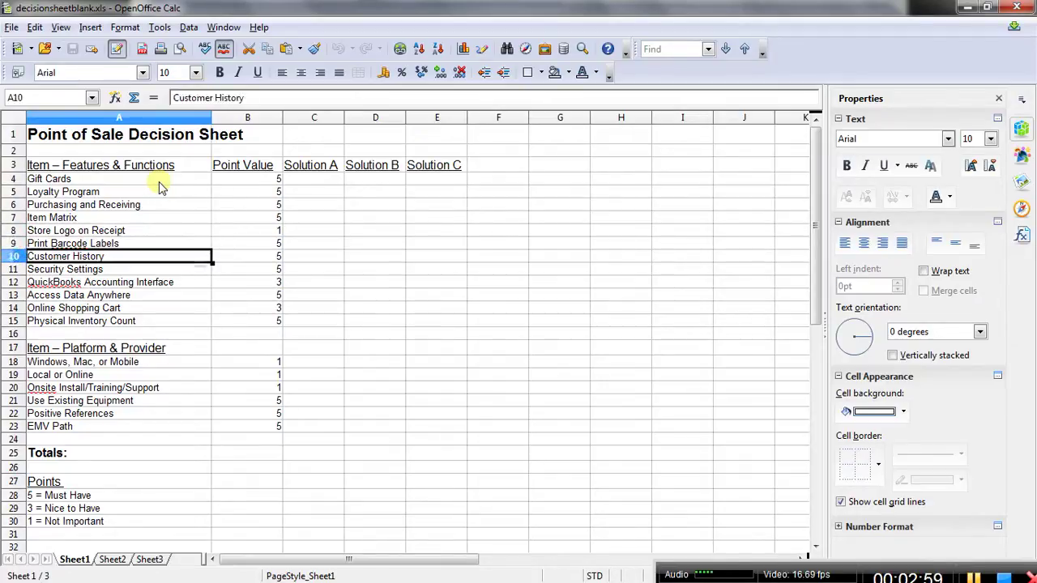
key(Down)
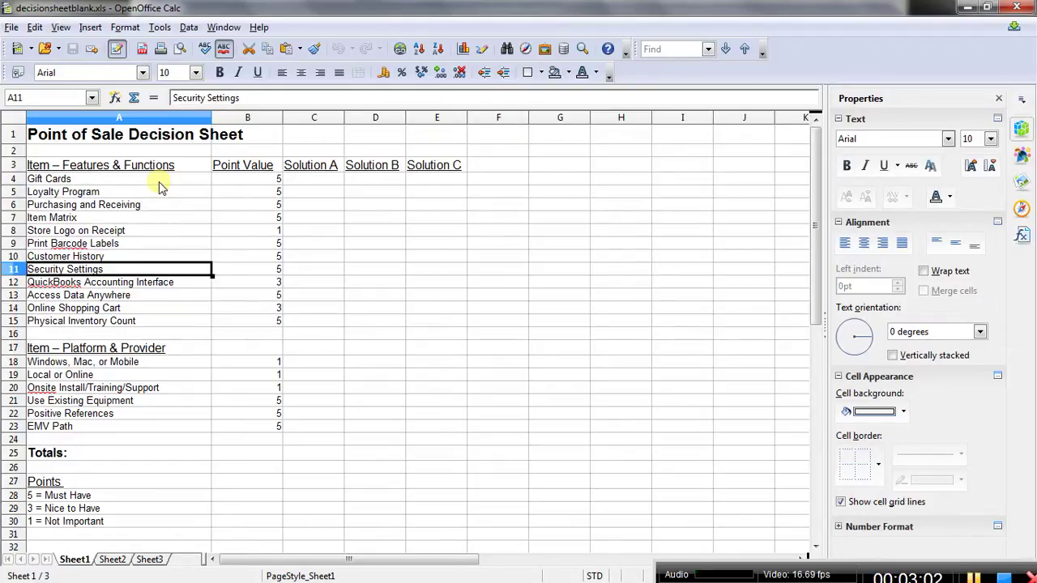
key(Down)
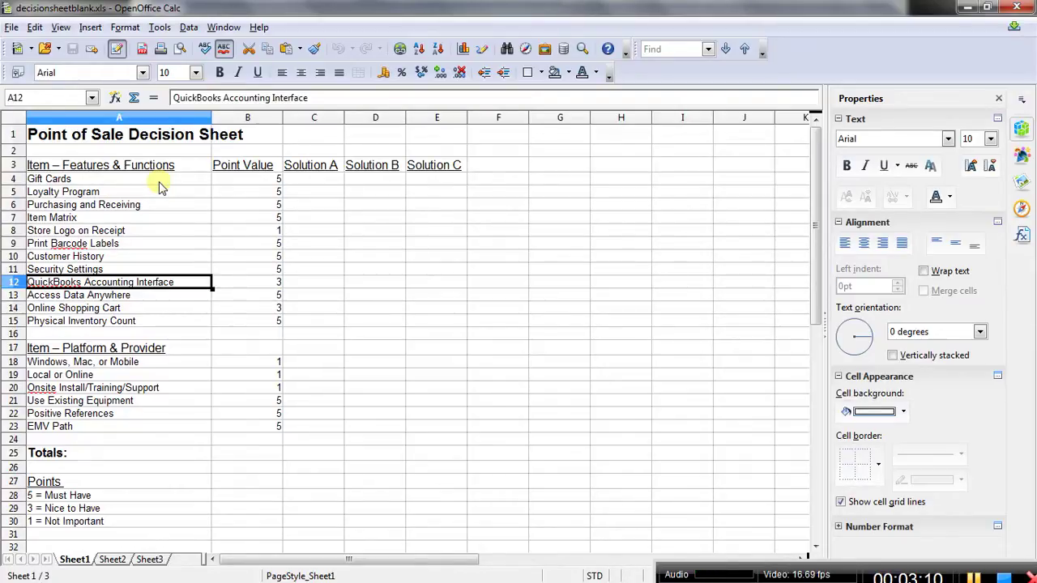
key(Down)
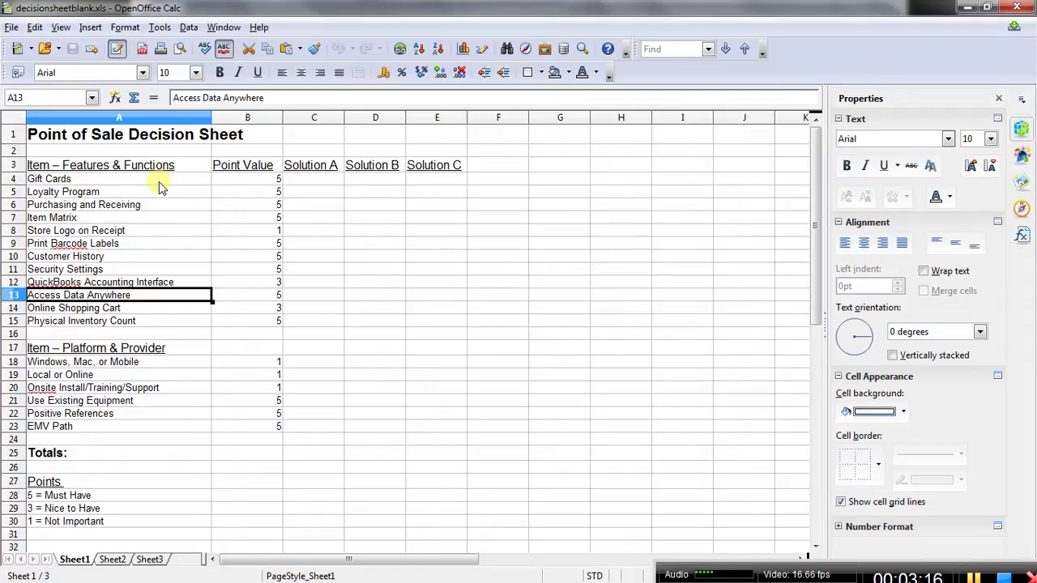
key(Down)
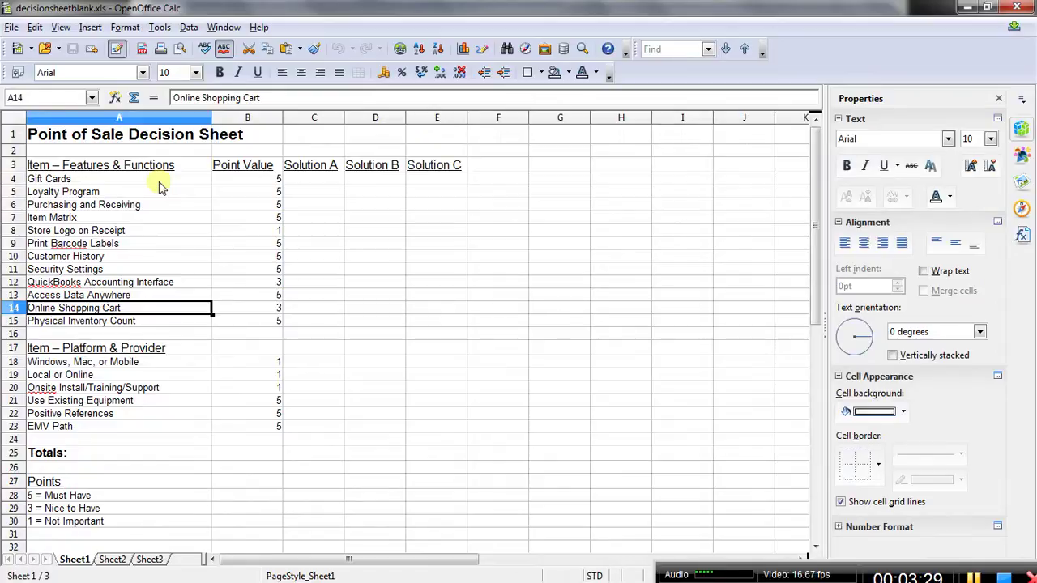
key(Down)
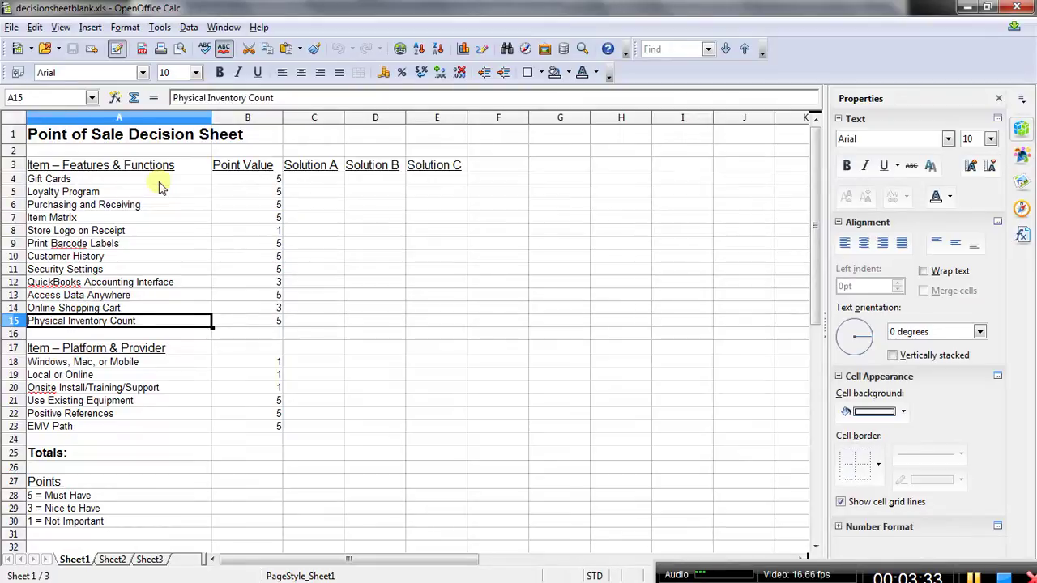
Go through the Platform & Provider items from Windows, Mac, or Mobile to EMV Path, continuing past Totals to the Points legend.
key(Down)
key(Down)
key(Down)
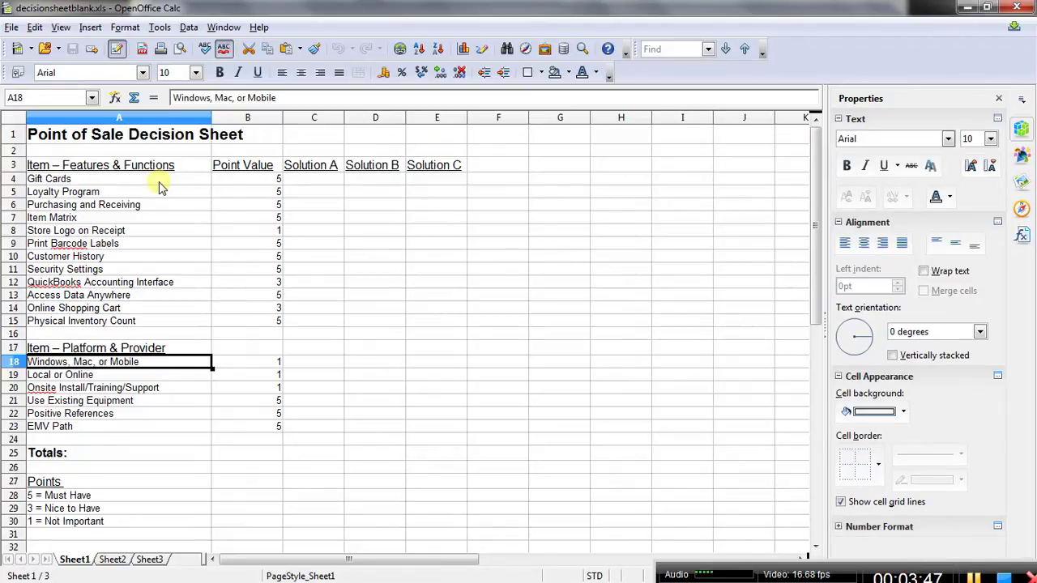
key(Down)
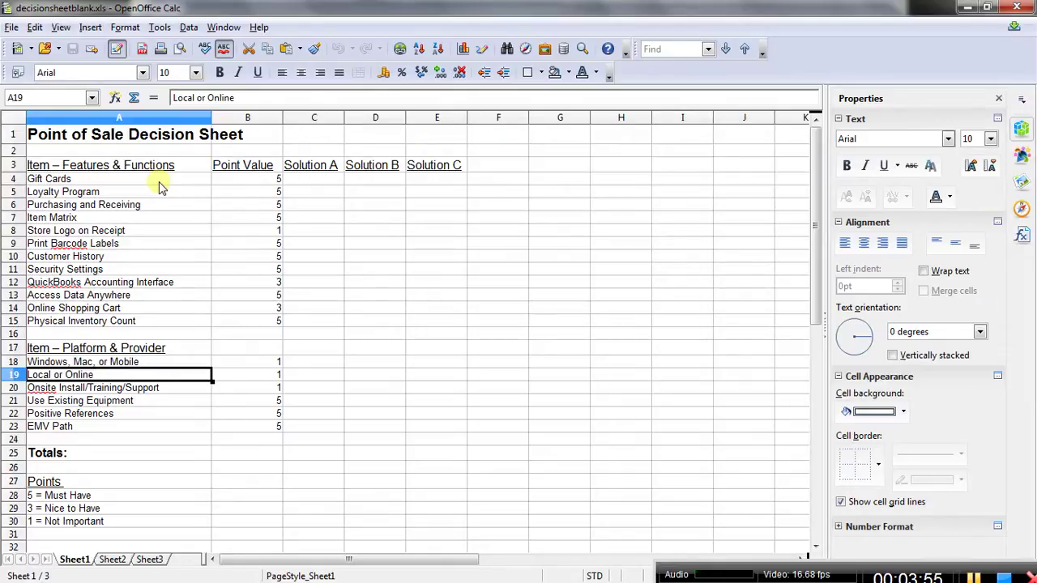
key(Down)
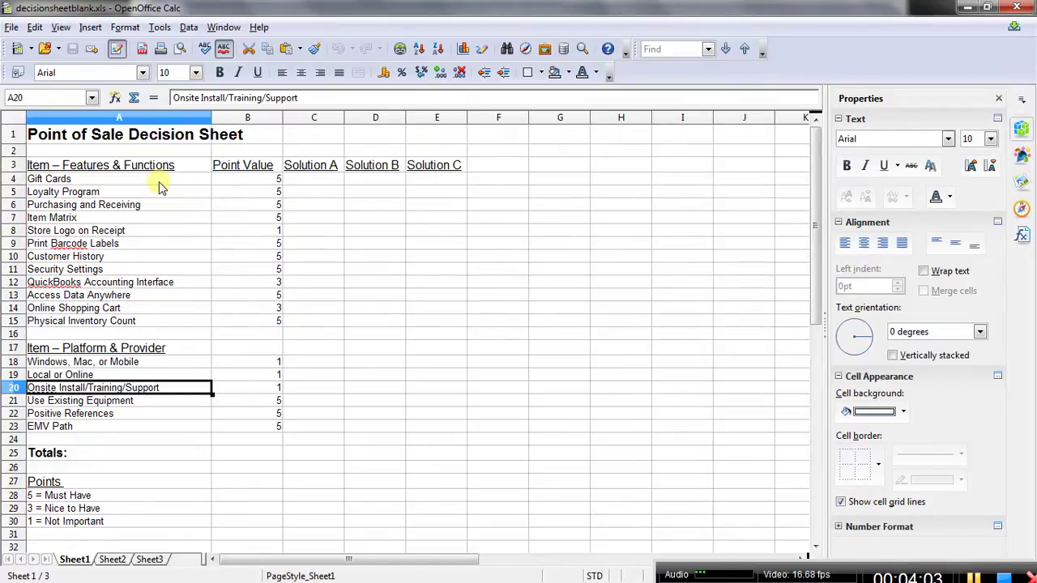
key(Down)
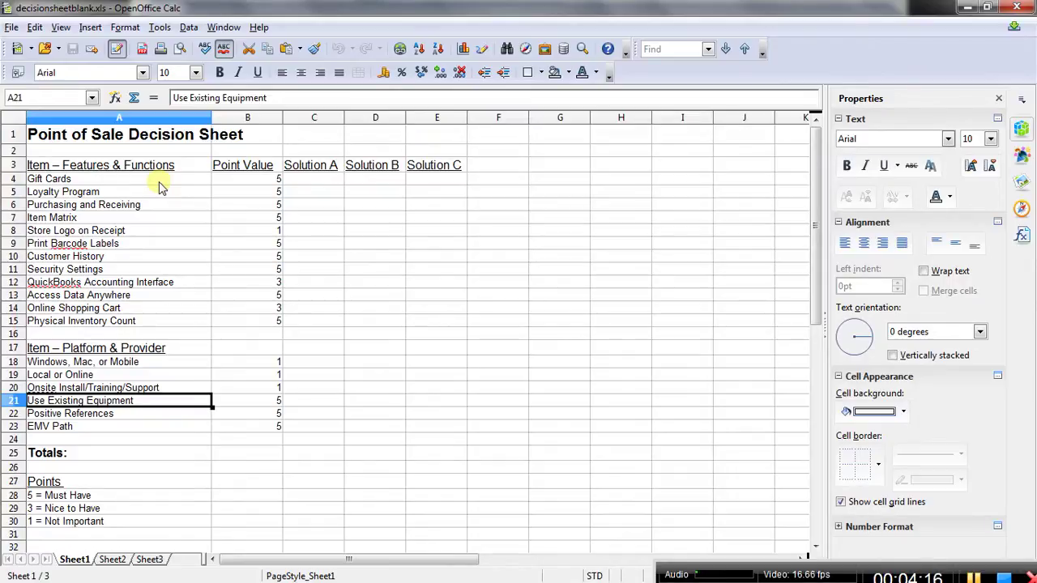
key(Down)
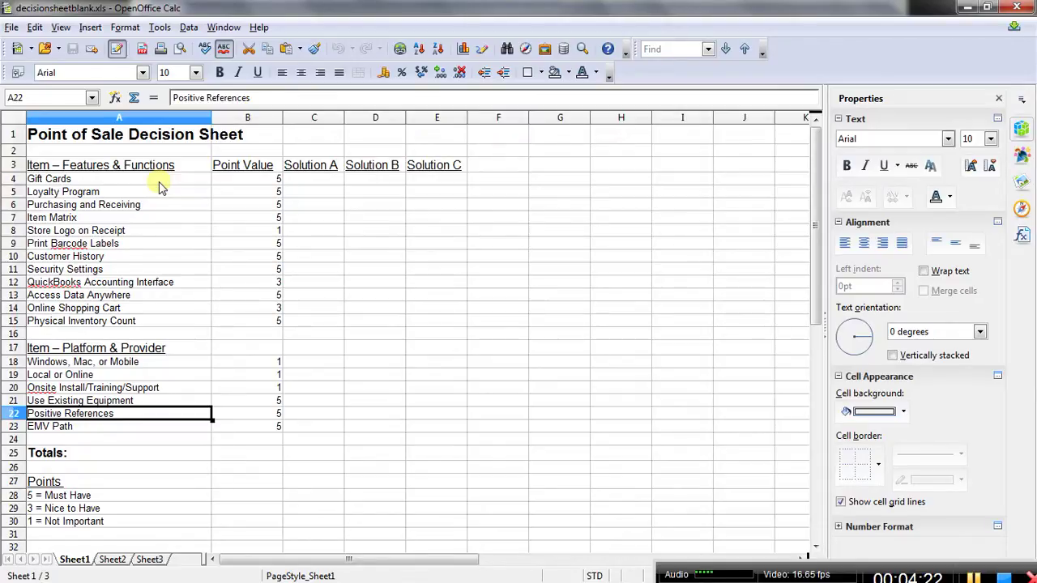
key(Down)
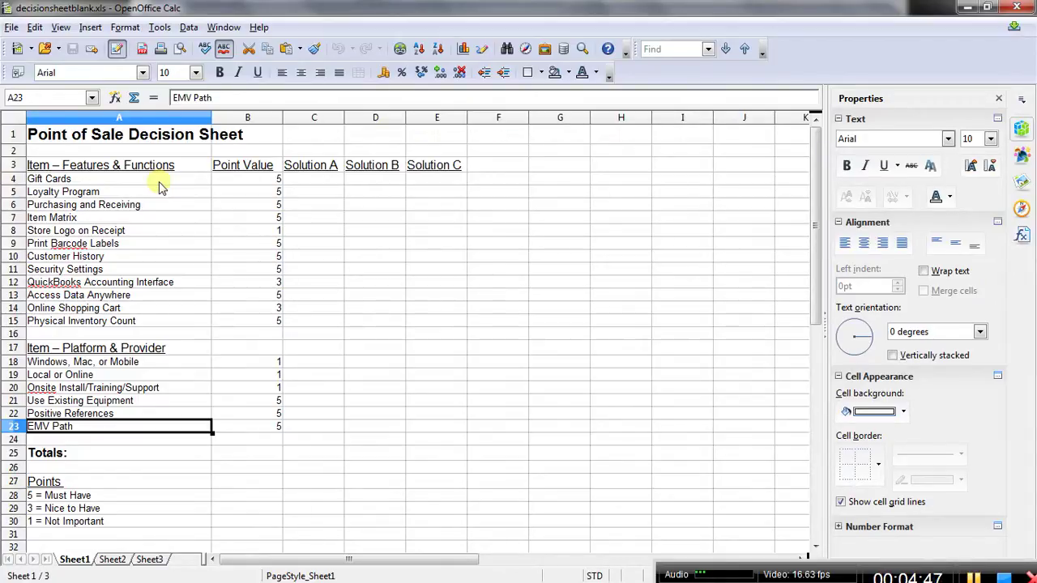
key(Down)
key(Down)
key(Down)
key(Down)
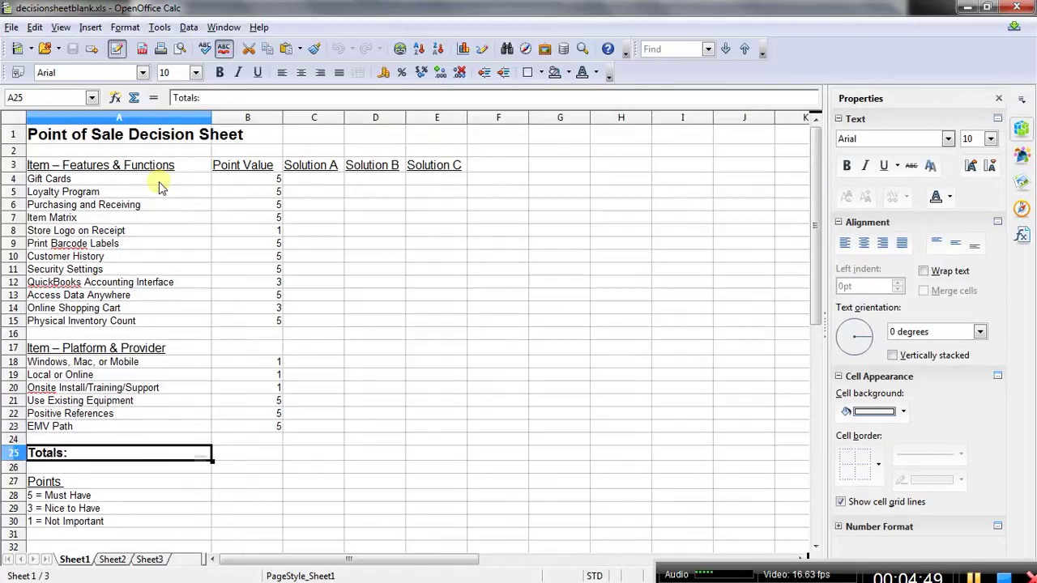
Switch to the slide presentation and advance it one slide, then bring up the completed spreadsheet decisionsheetfilledin.xls.
key(alt+Tab)
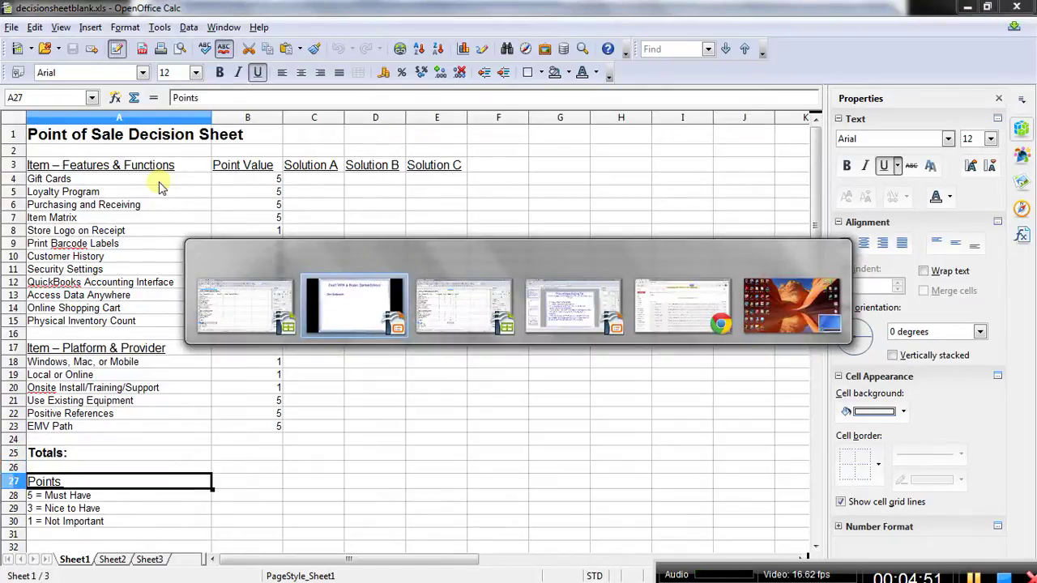
key(Right)
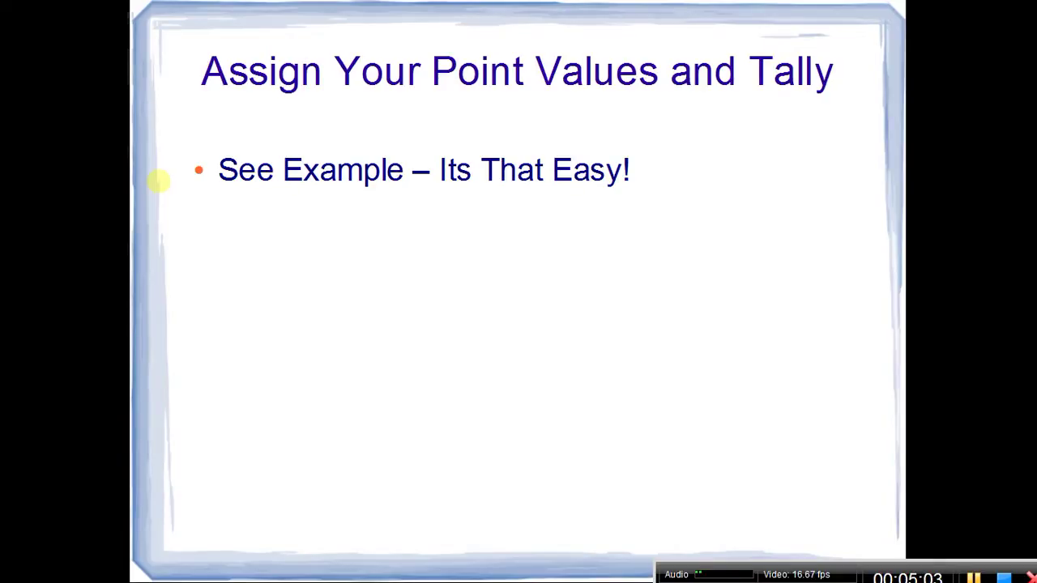
key(alt+Tab)
key(alt+Tab)
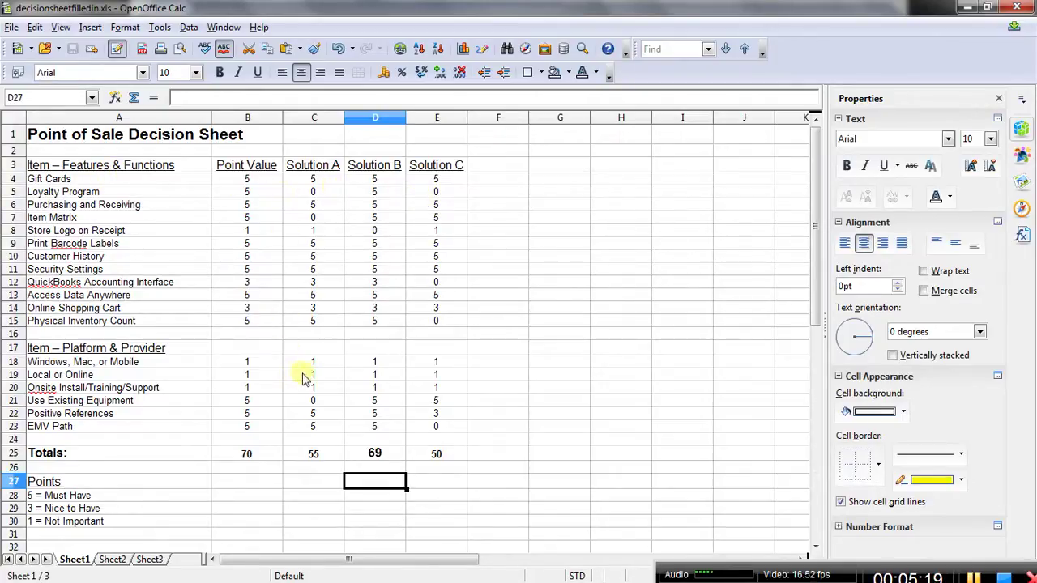
Examine the Windows, Mac, or Mobile row's scores for Solutions A, B and C in the filled-in sheet.
key(Up)
key(Up)
key(Up)
key(Up)
key(Up)
key(Up)
key(Up)
key(Up)
key(Up)
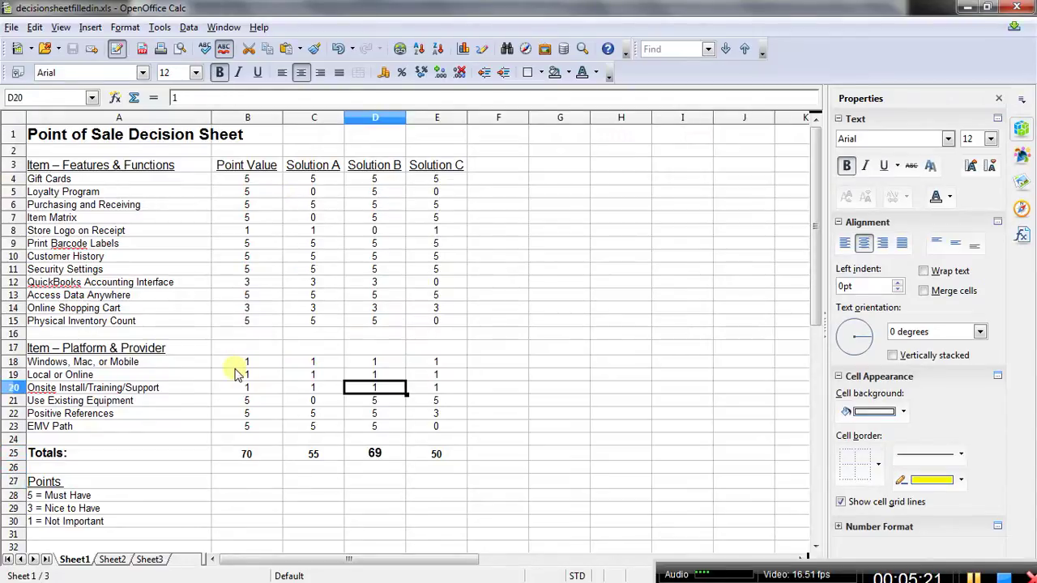
key(Left)
key(Left)
key(Left)
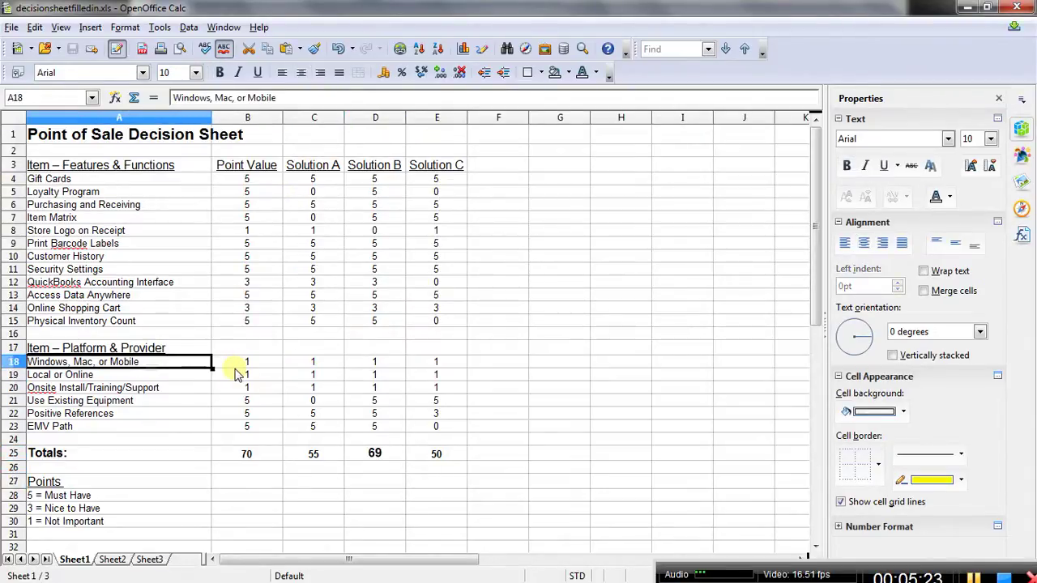
key(Right)
key(Right)
key(Right)
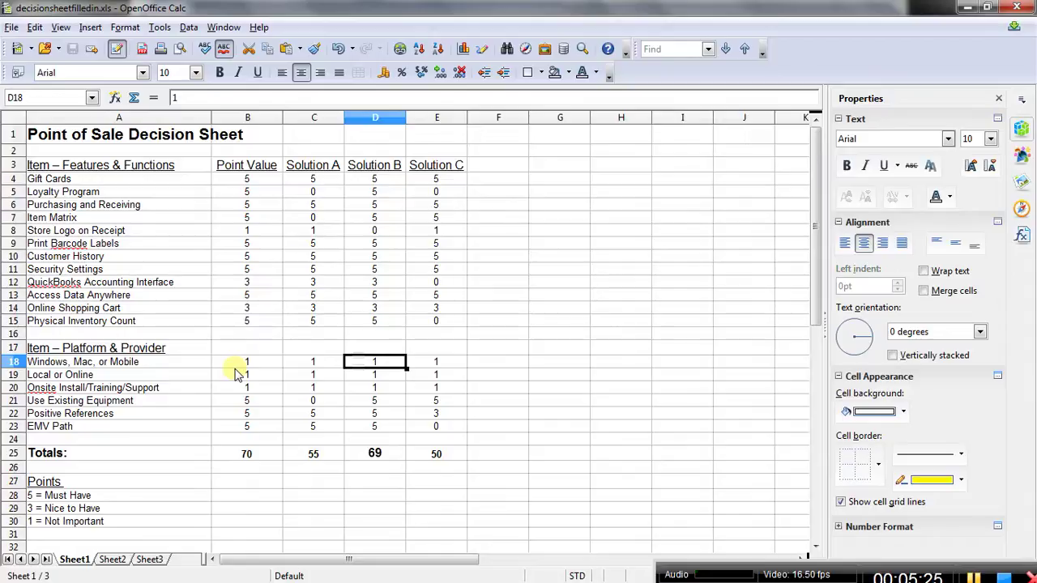
key(Left)
key(Right)
key(Right)
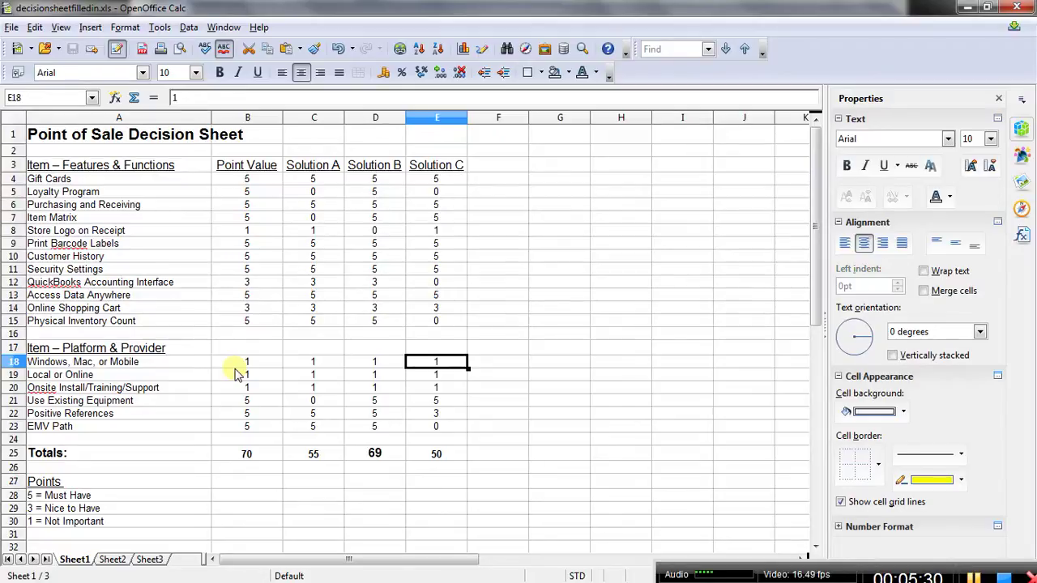
key(Left)
key(Left)
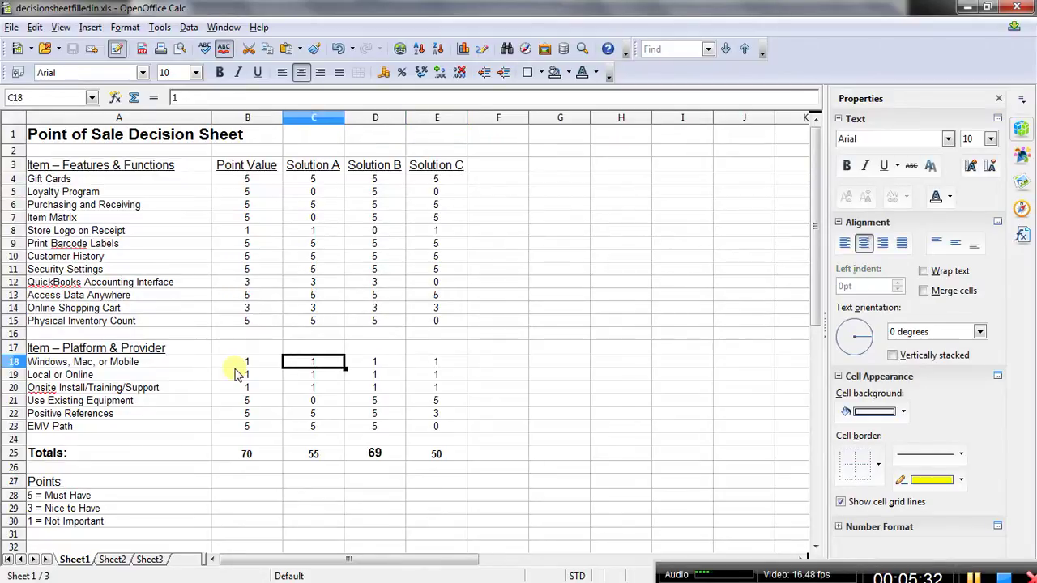
Compare the Use Existing Equipment scores across Solutions A, B and C.
key(Down)
key(Down)
key(Down)
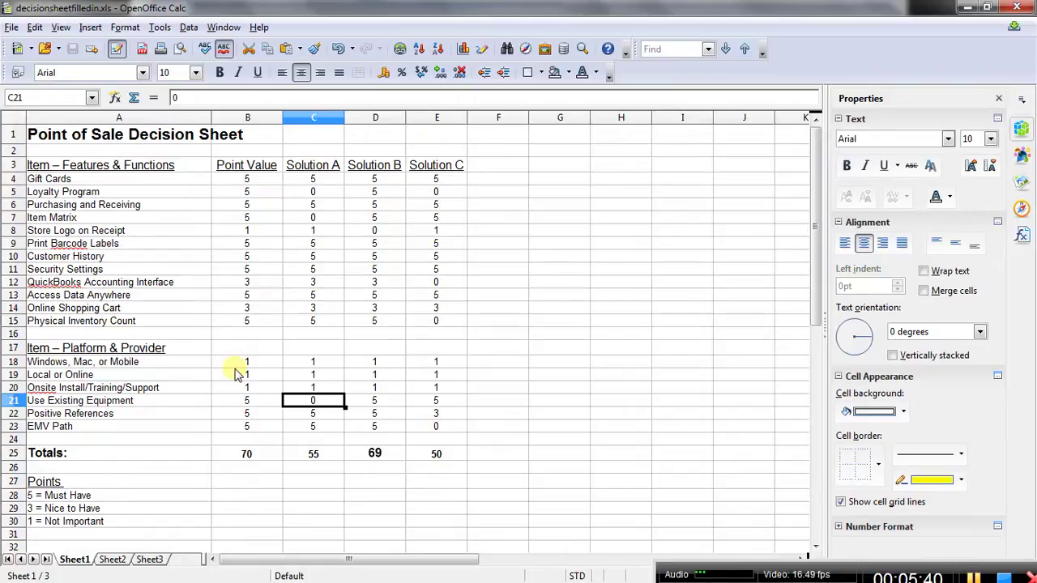
key(Right)
key(Right)
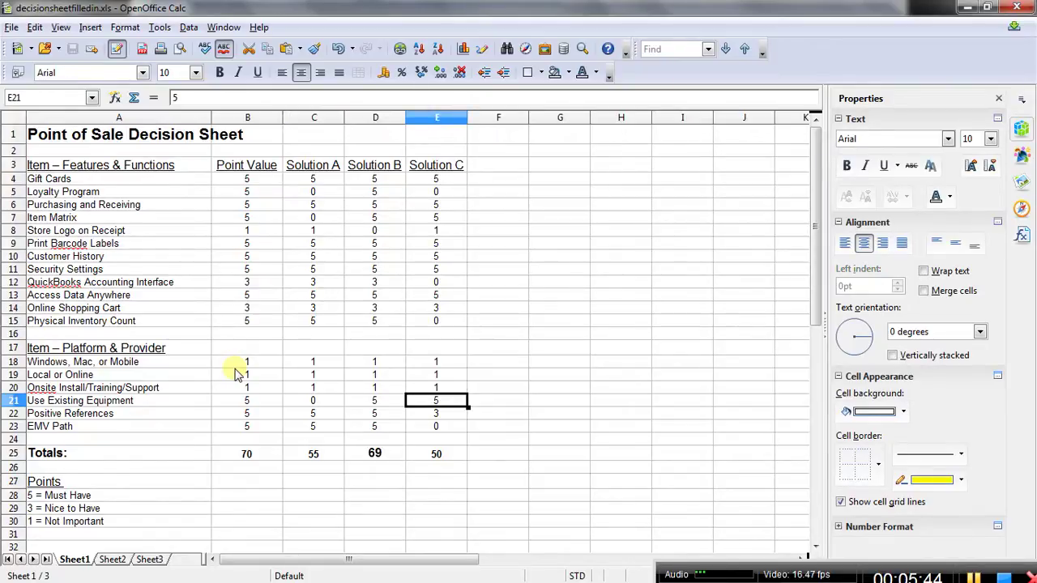
Compare the Positive References scores across the three solutions, then check Solution C's EMV Path score.
key(Down)
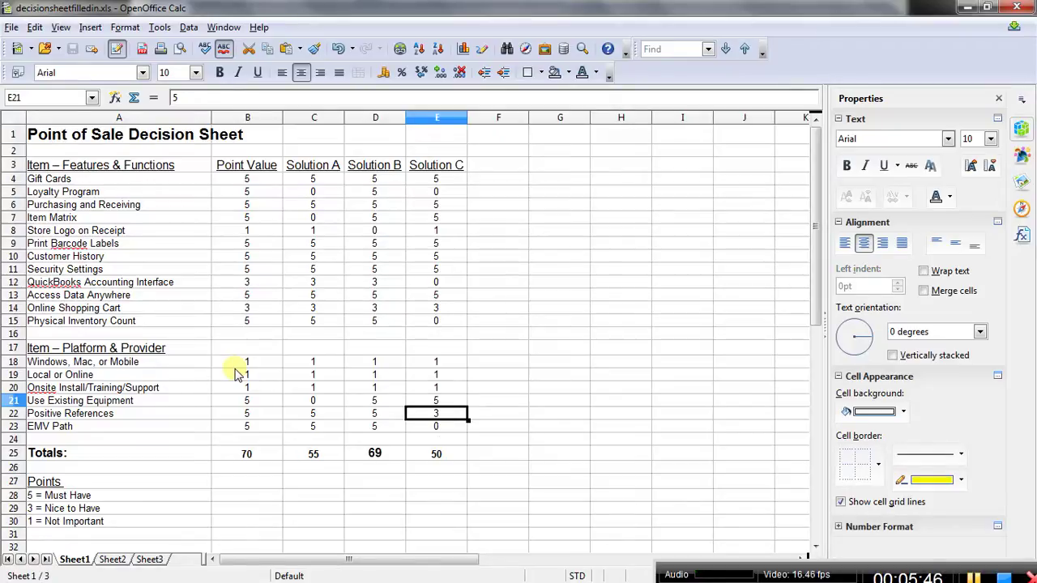
key(Left)
key(Left)
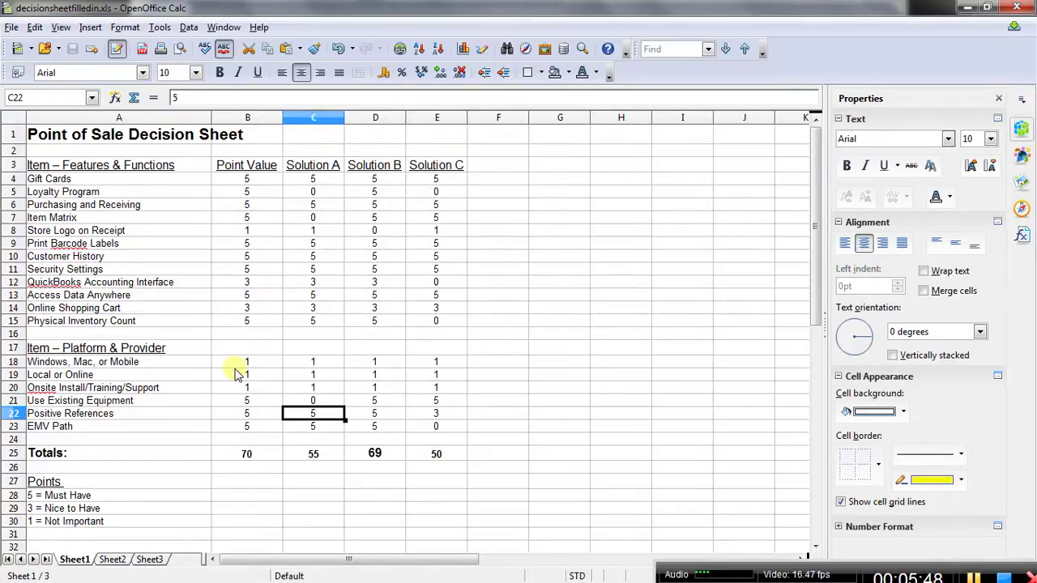
key(Right)
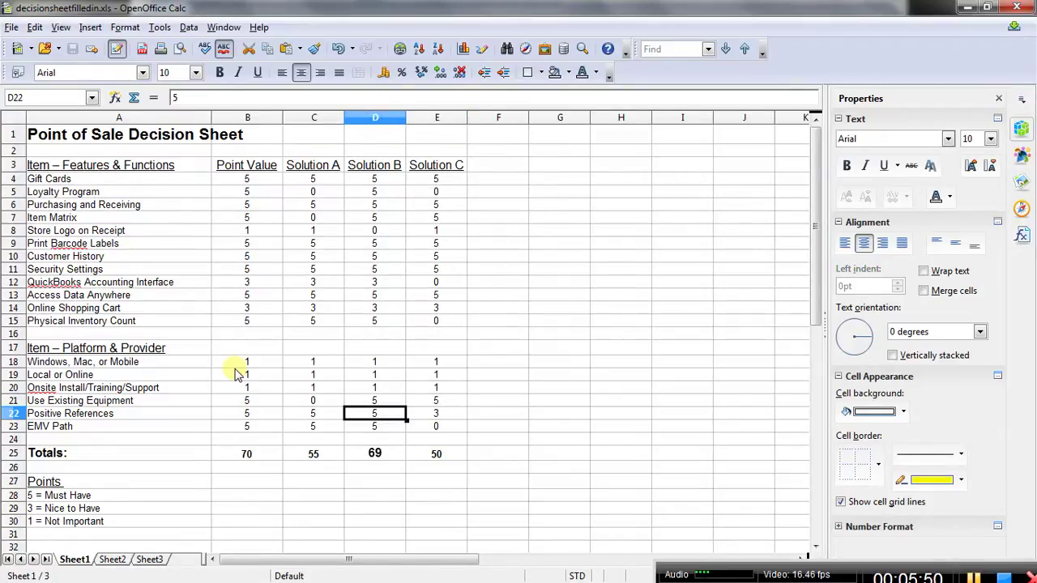
key(Right)
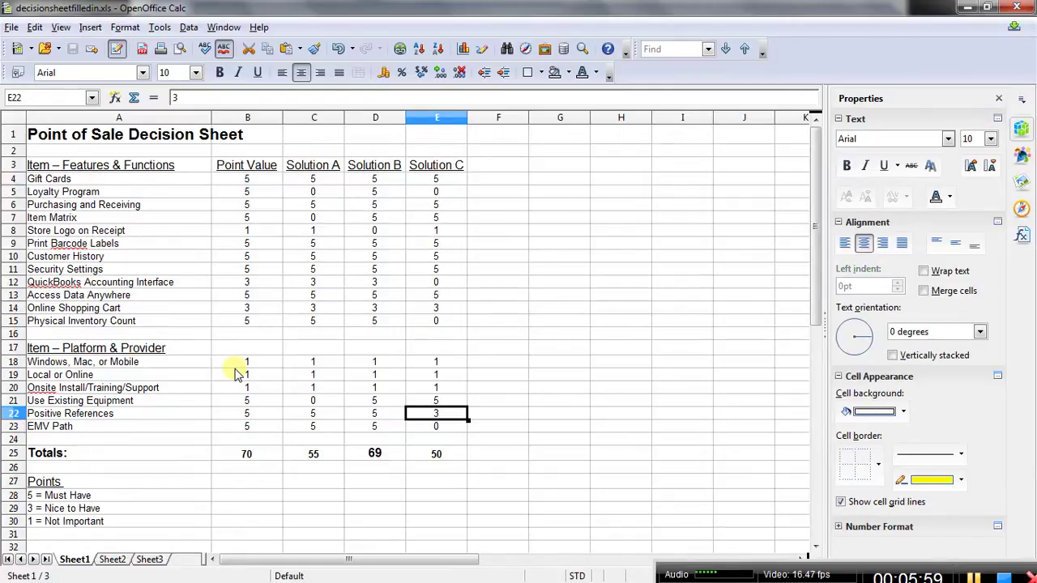
key(Down)
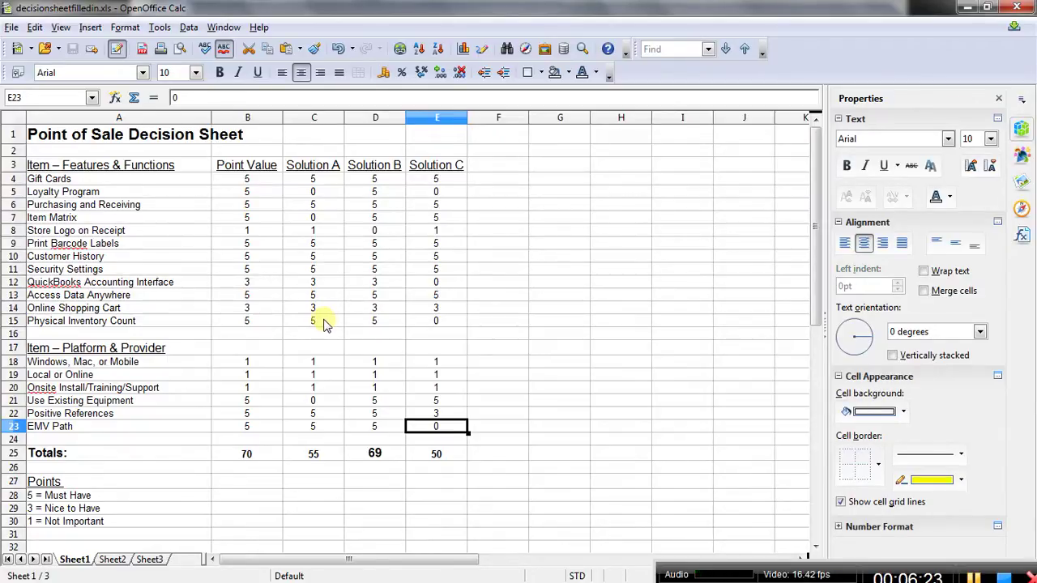
Compare the Totals row across Point Value and Solutions A, B and C, then select the Solution B heading.
click(240, 454)
key(ctrl+b)
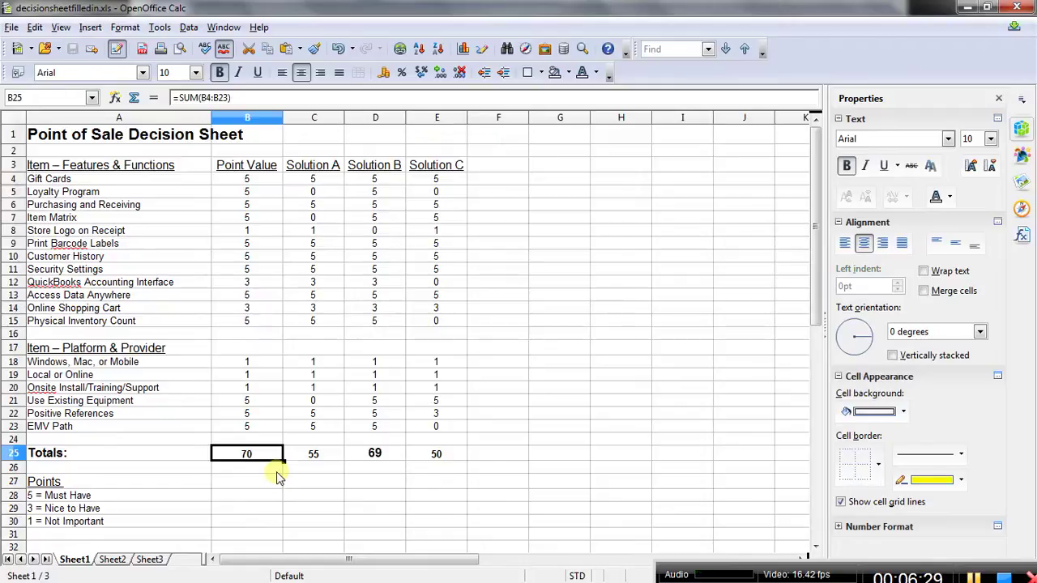
key(Right)
key(ctrl+b)
key(Right)
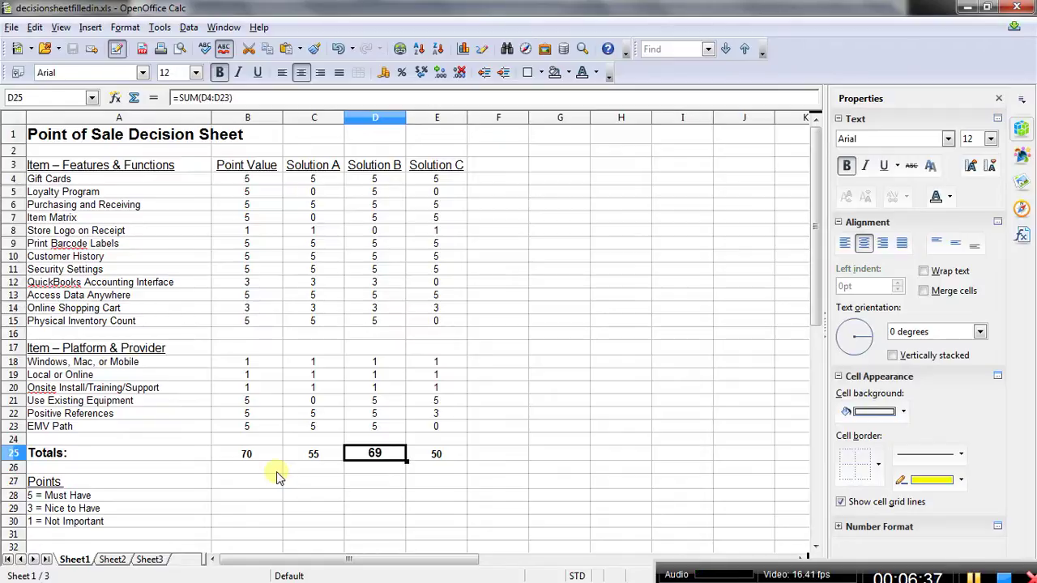
key(Left)
key(Right)
key(Right)
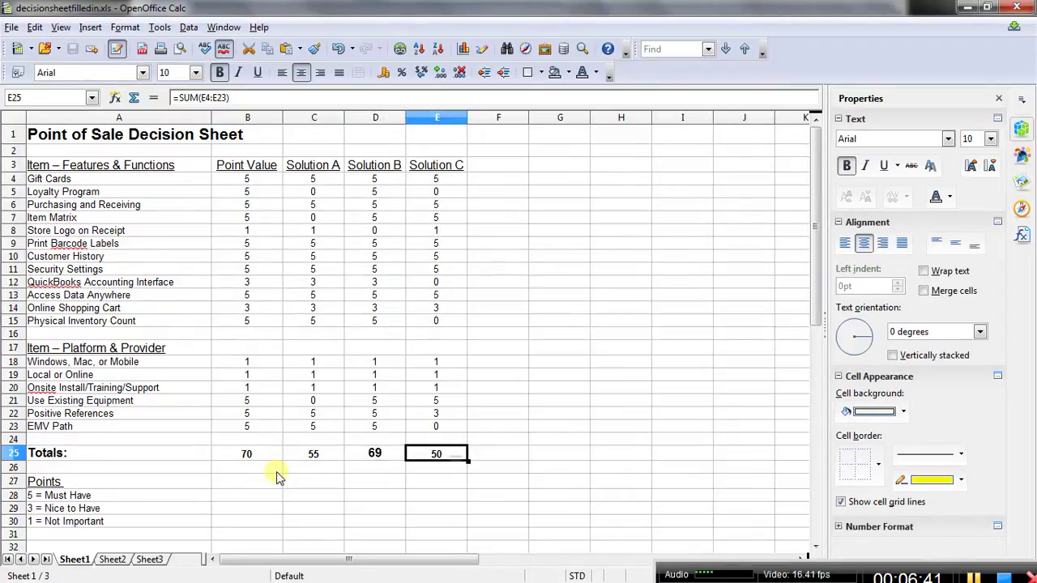
click(374, 167)
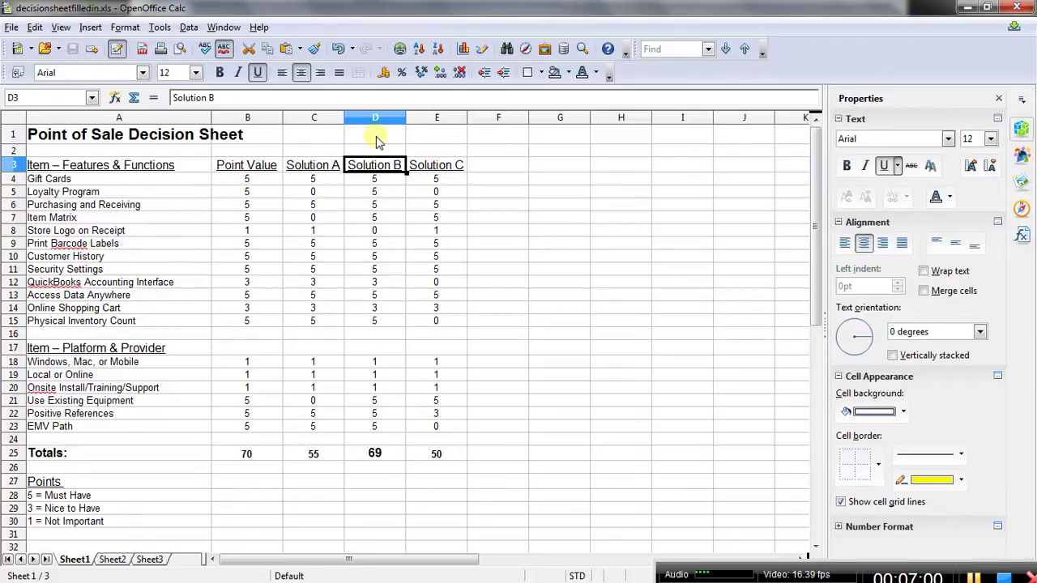
Switch to the slide presentation and advance it to the Keep In Mind slide.
key(alt+Tab)
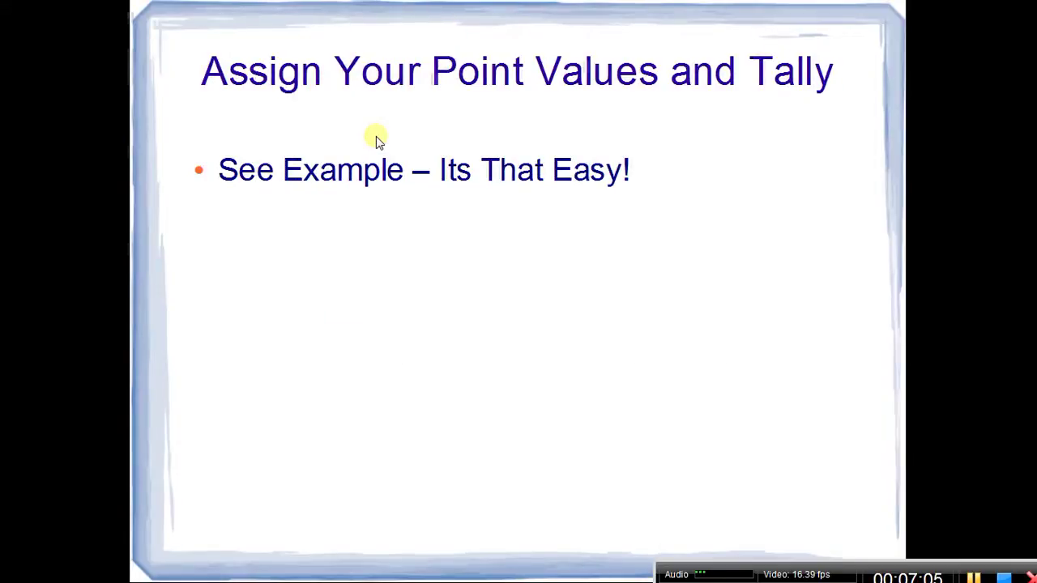
click(378, 141)
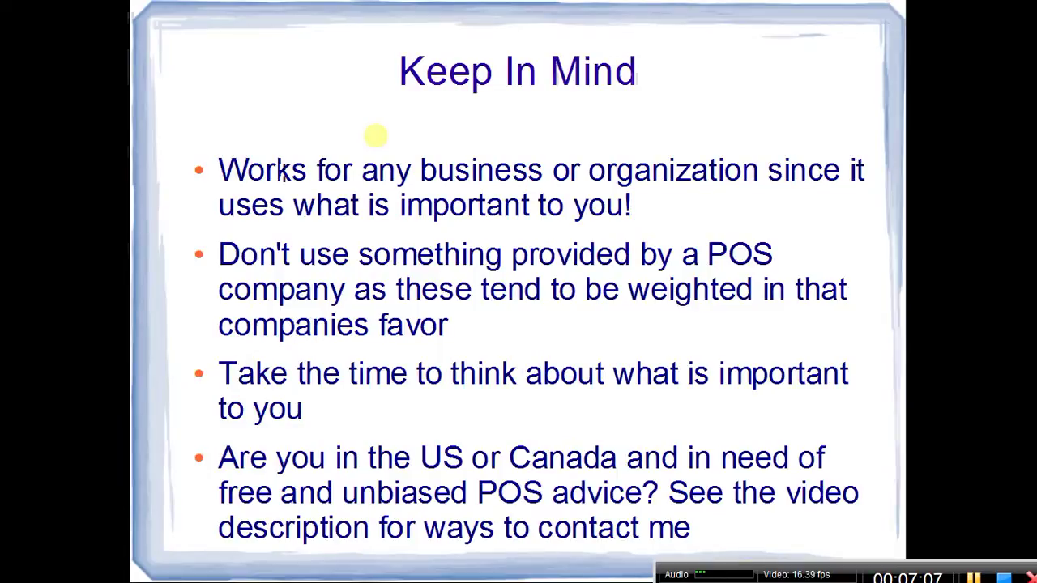